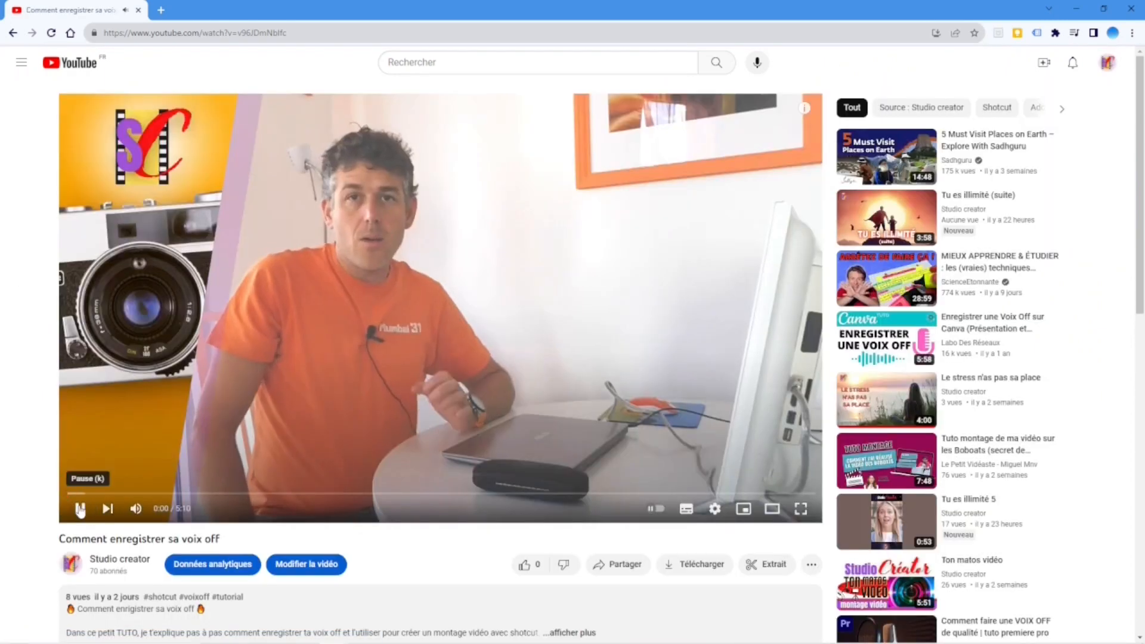
Pause the video, expand its description and open the sign-up link for the free Shotcut module
click(79, 508)
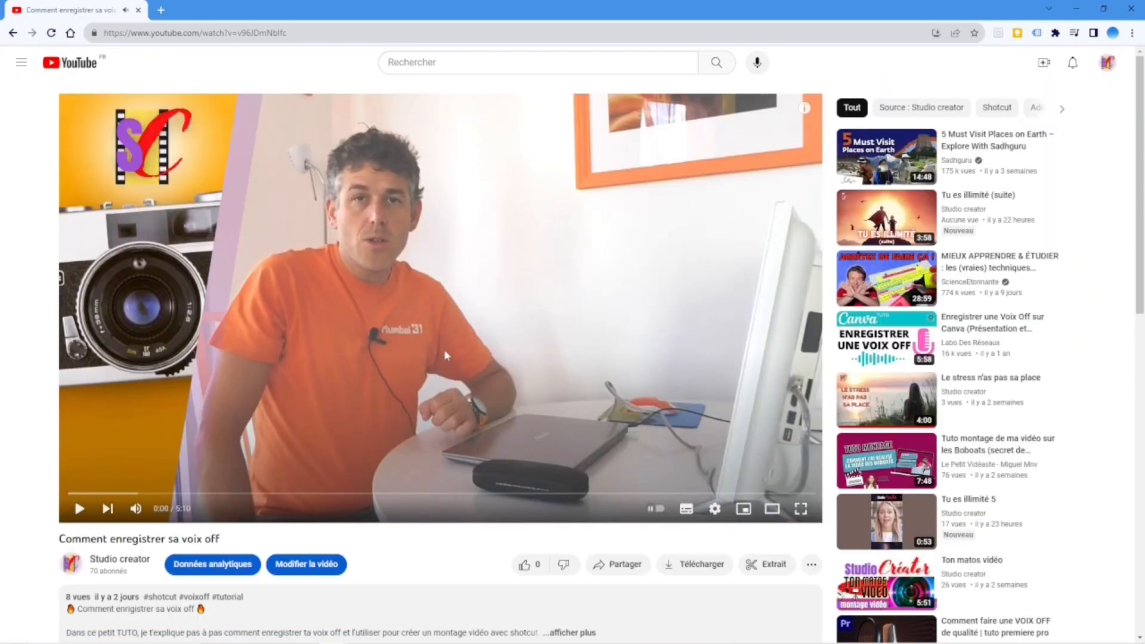
scroll(488, 313, down, 4)
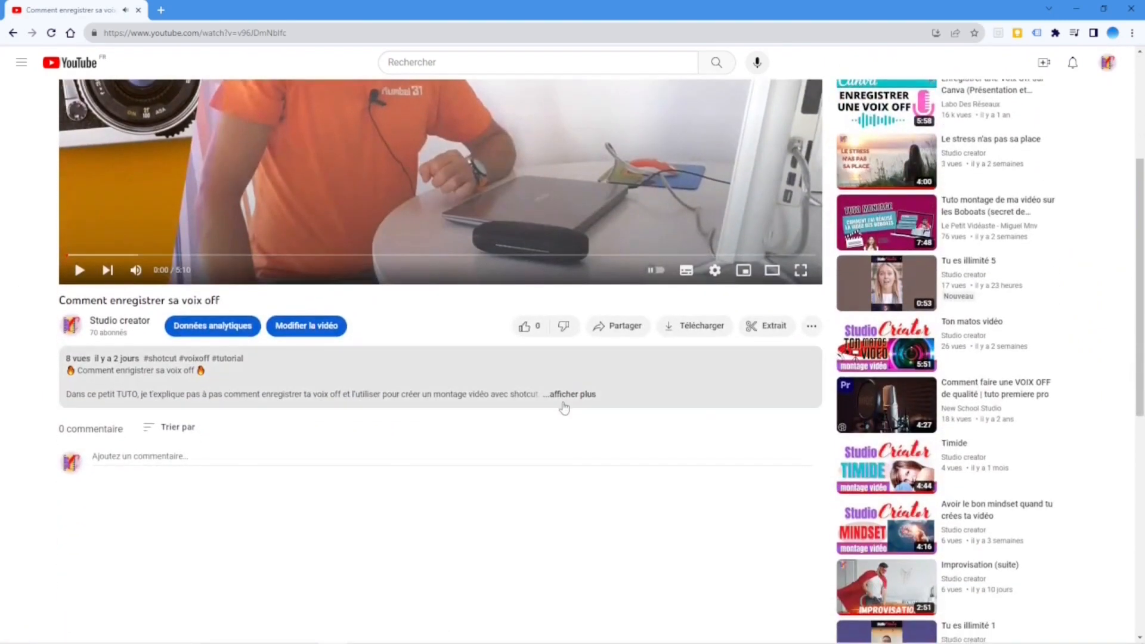
click(564, 406)
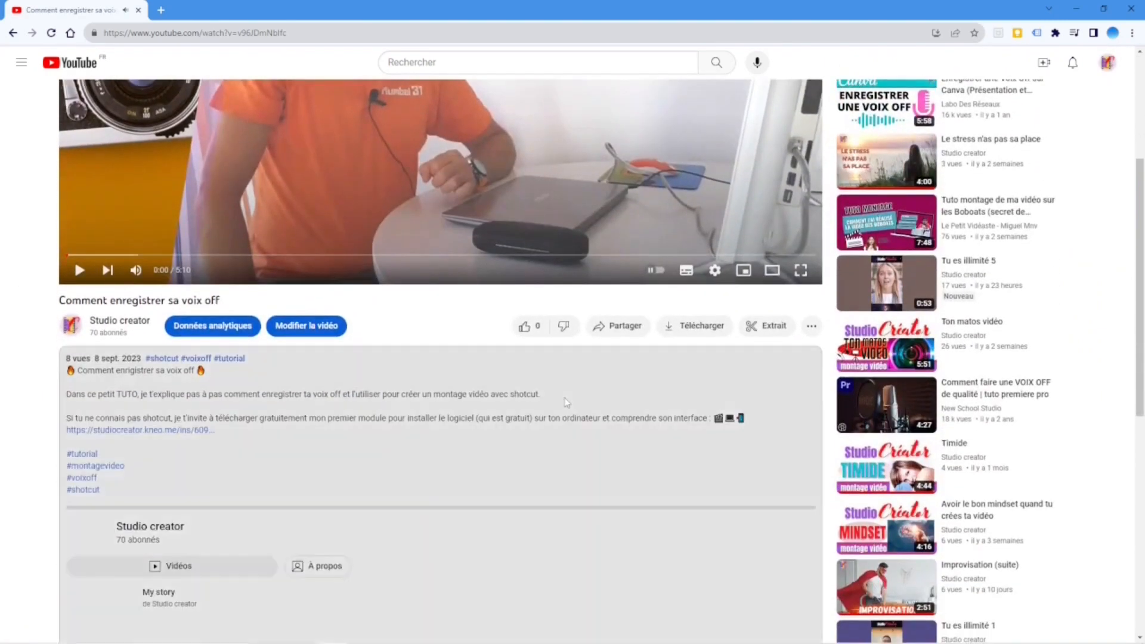
scroll(565, 399, down, 2)
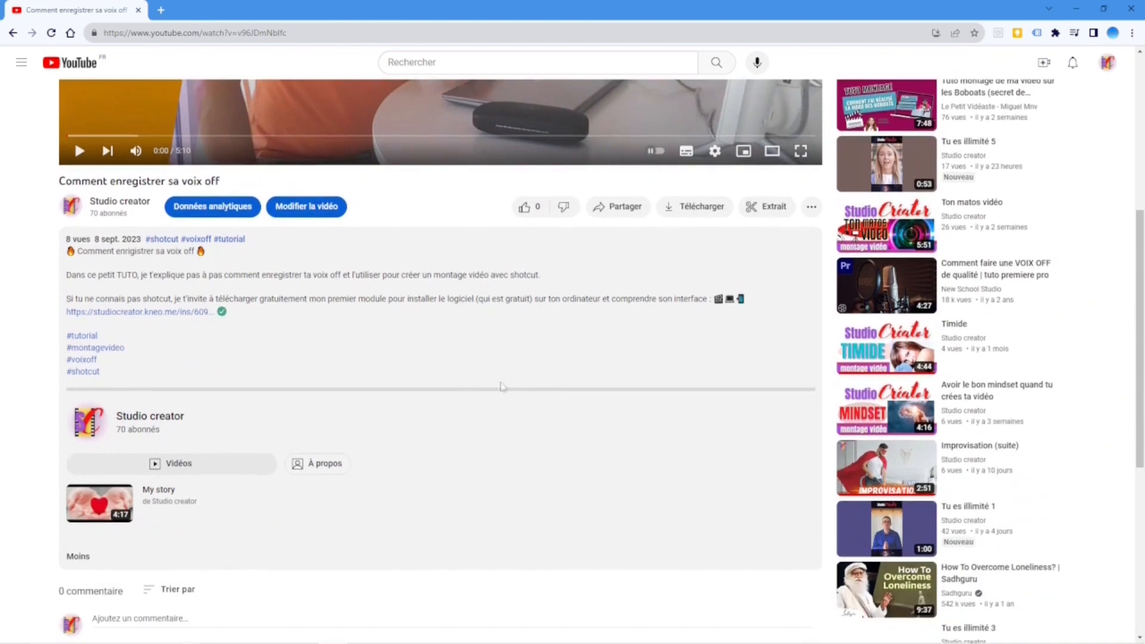
click(161, 312)
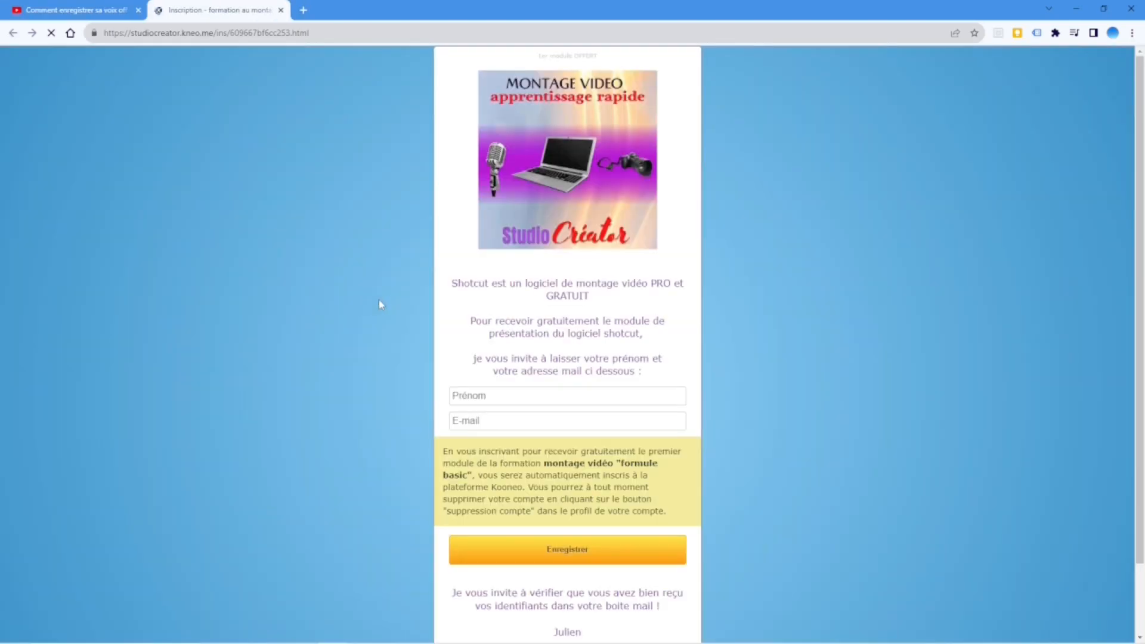
Fill in the first name and e-mail address on the free module's sign-up form and submit it
click(488, 395)
click(513, 424)
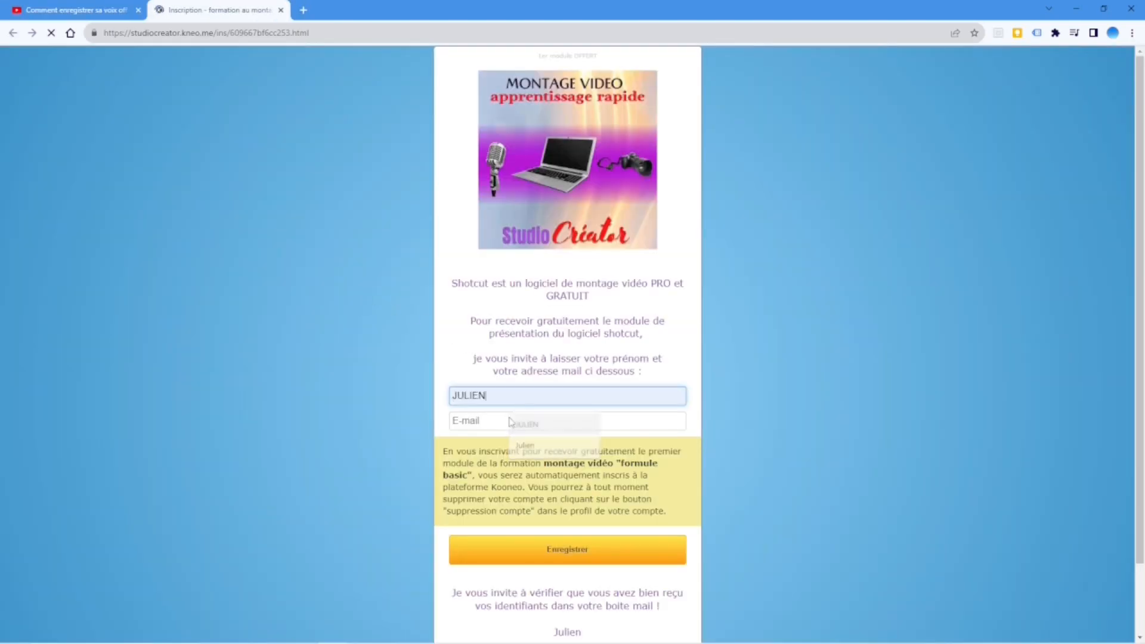
click(573, 409)
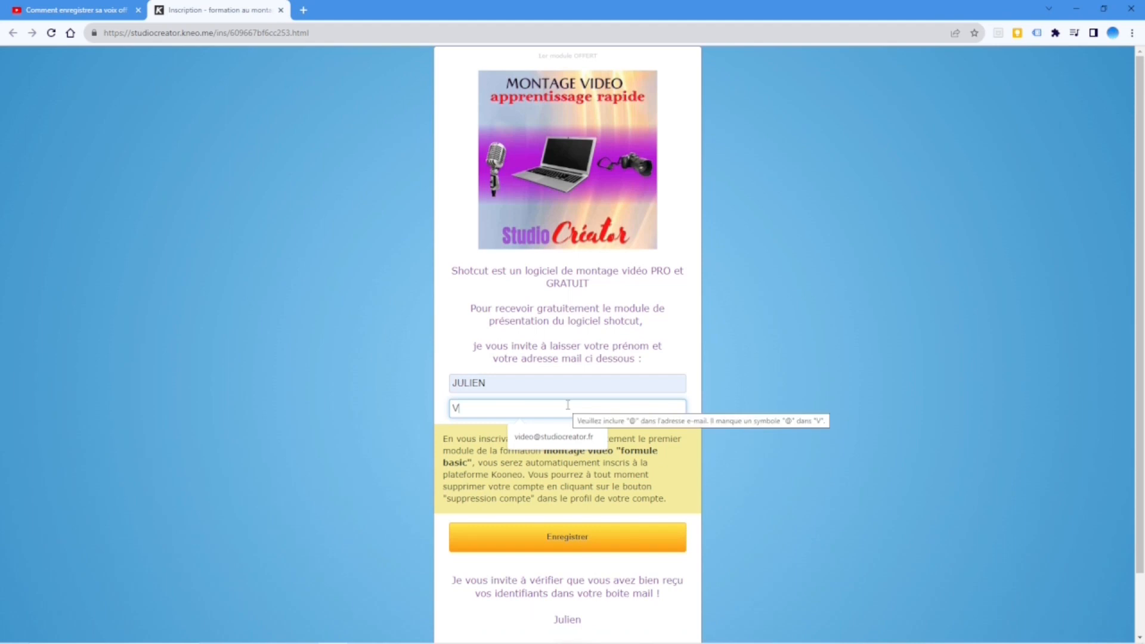
click(571, 437)
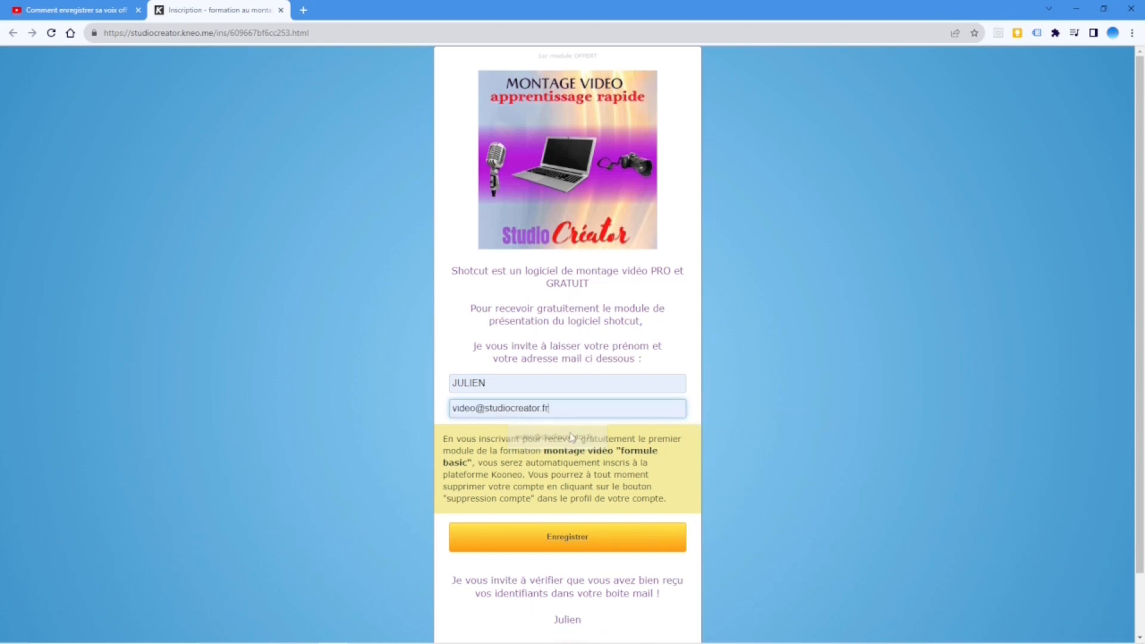
click(581, 540)
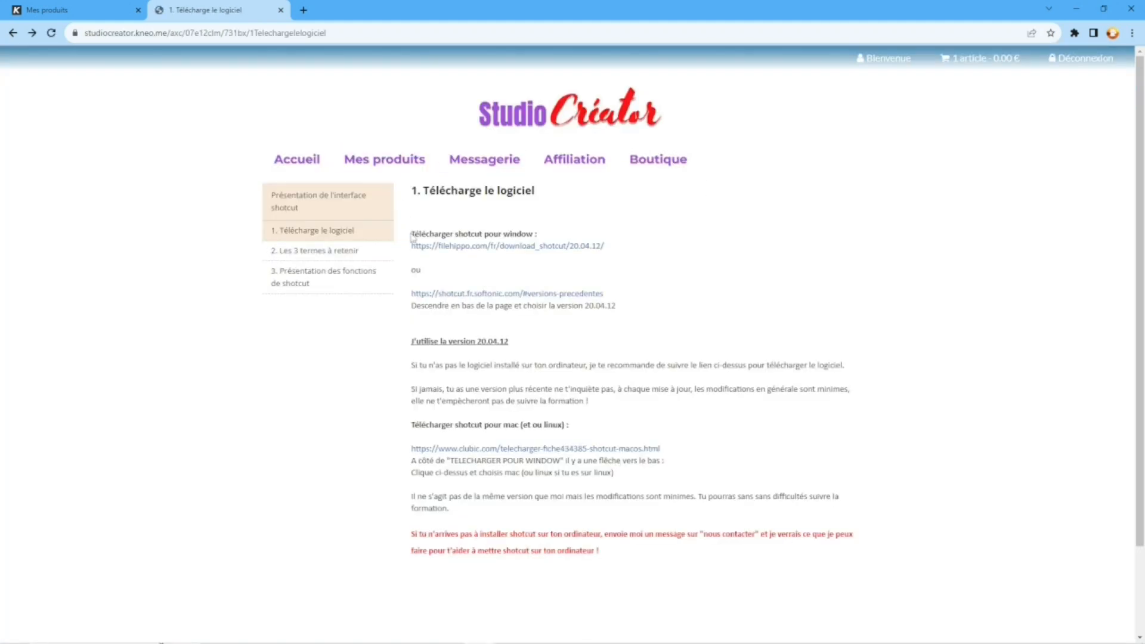
Open the lesson "Les 3 termes à retenir", and view the "Présentation des fonctions de shotcut" video in full screen
click(301, 251)
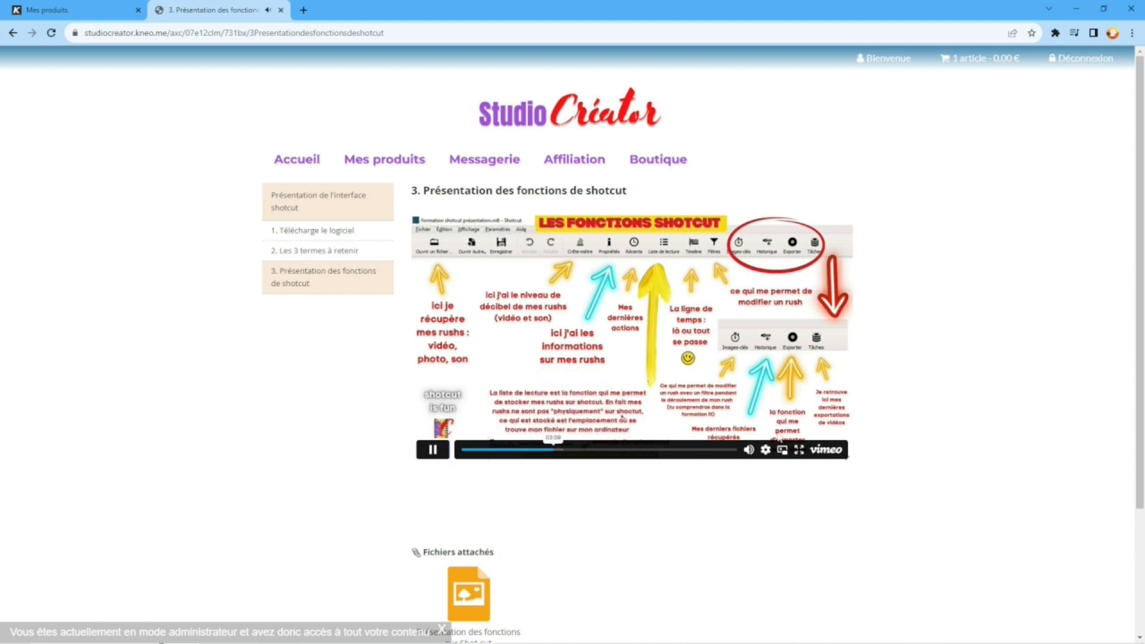
click(798, 449)
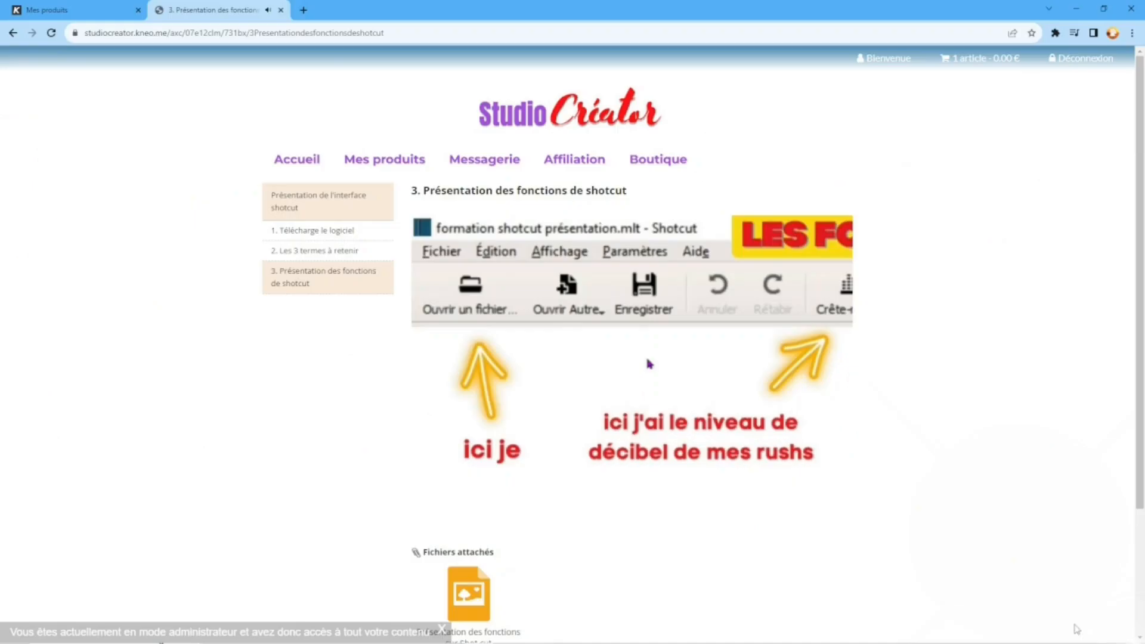
click(1073, 623)
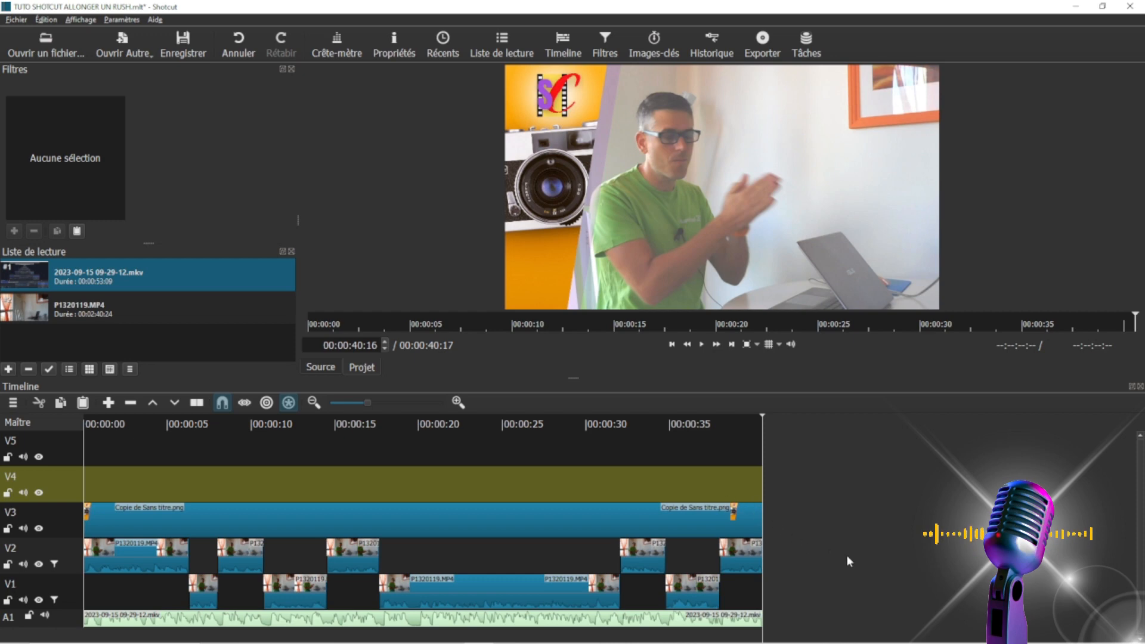
In Shotcut, lengthen the image clip Copie de Sans titre.png on track V3 so it ends at about 00:00:53:21
click(684, 521)
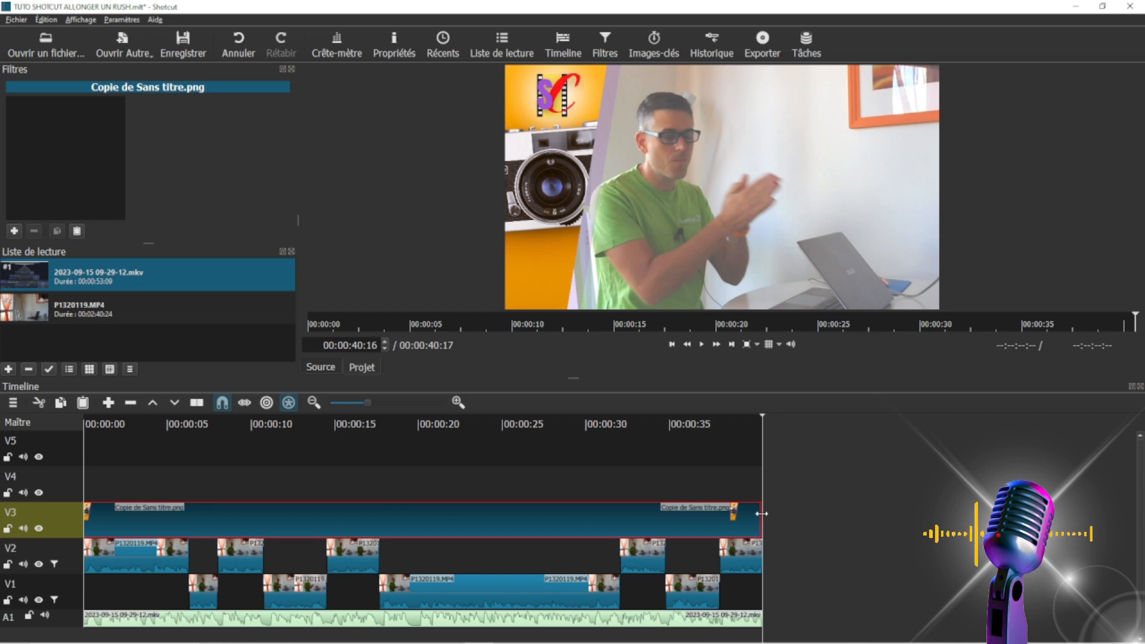
drag(782, 520, 981, 511)
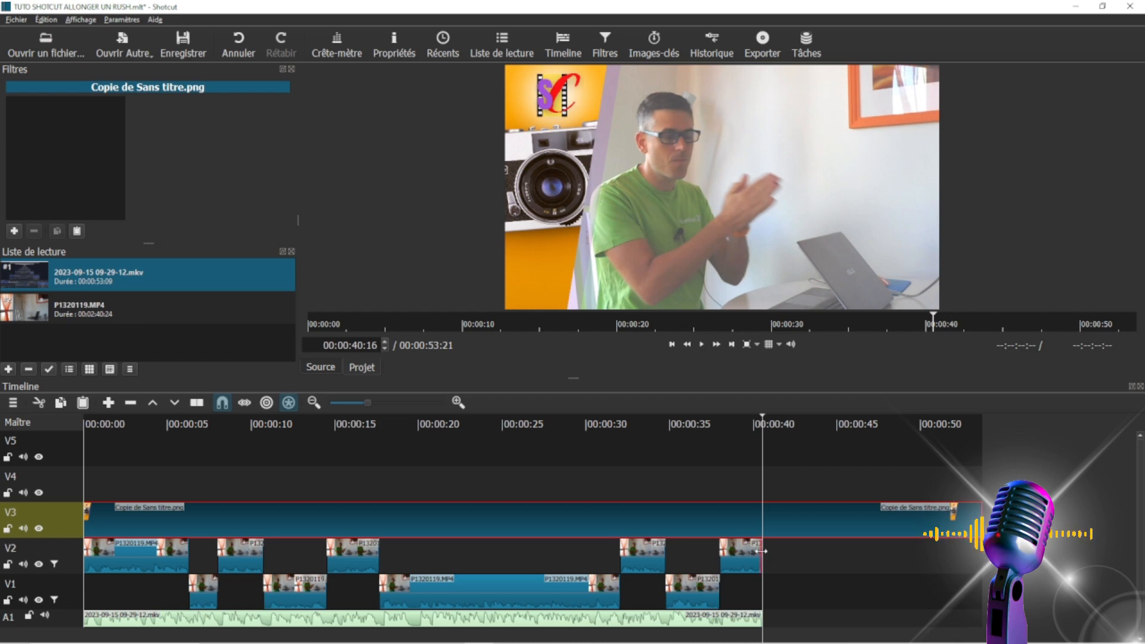
Try to lengthen the last P1320119.MP4 clip on track V2 by pulling out its end
drag(786, 559, 1142, 563)
drag(1013, 561, 817, 558)
mouse_move(974, 559)
mouse_down()
mouse_move(935, 556)
mouse_move(981, 558)
mouse_up()
drag(817, 559, 648, 563)
drag(761, 619, 801, 619)
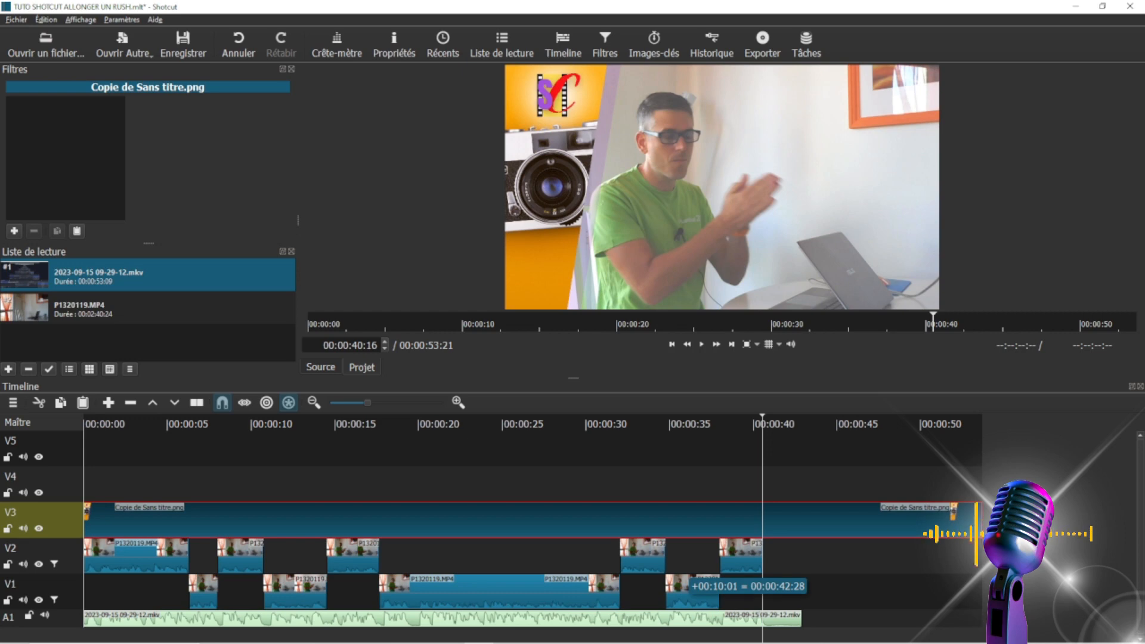
mouse_move(1054, 608)
mouse_down()
mouse_move(950, 610)
mouse_move(1106, 608)
mouse_move(1038, 607)
mouse_move(1073, 607)
mouse_up()
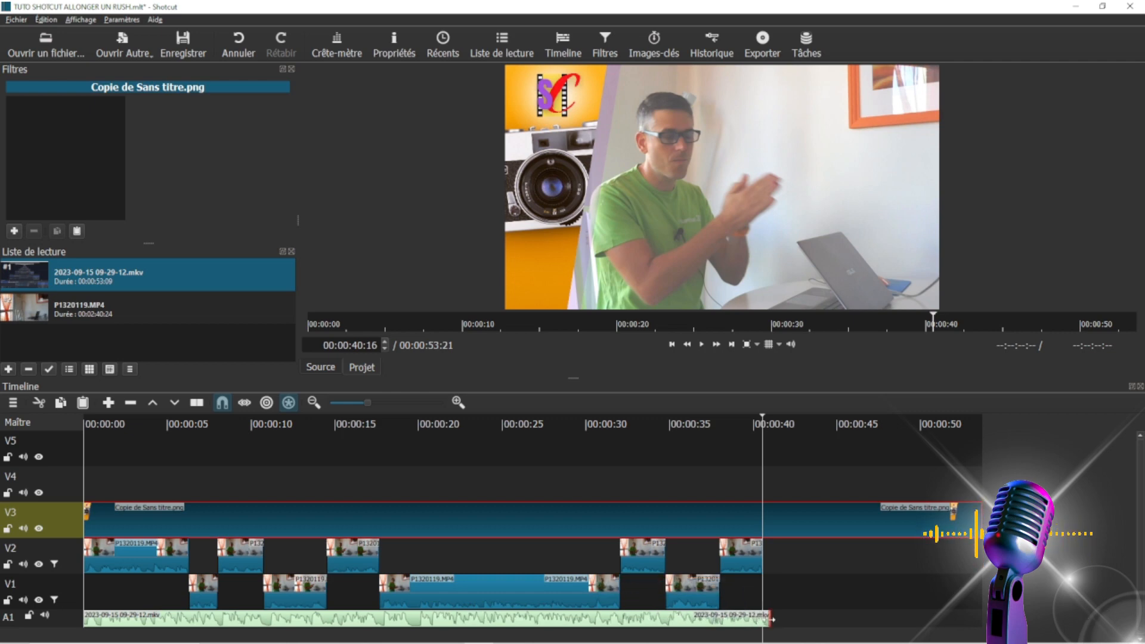
drag(771, 619, 920, 608)
drag(763, 615, 870, 602)
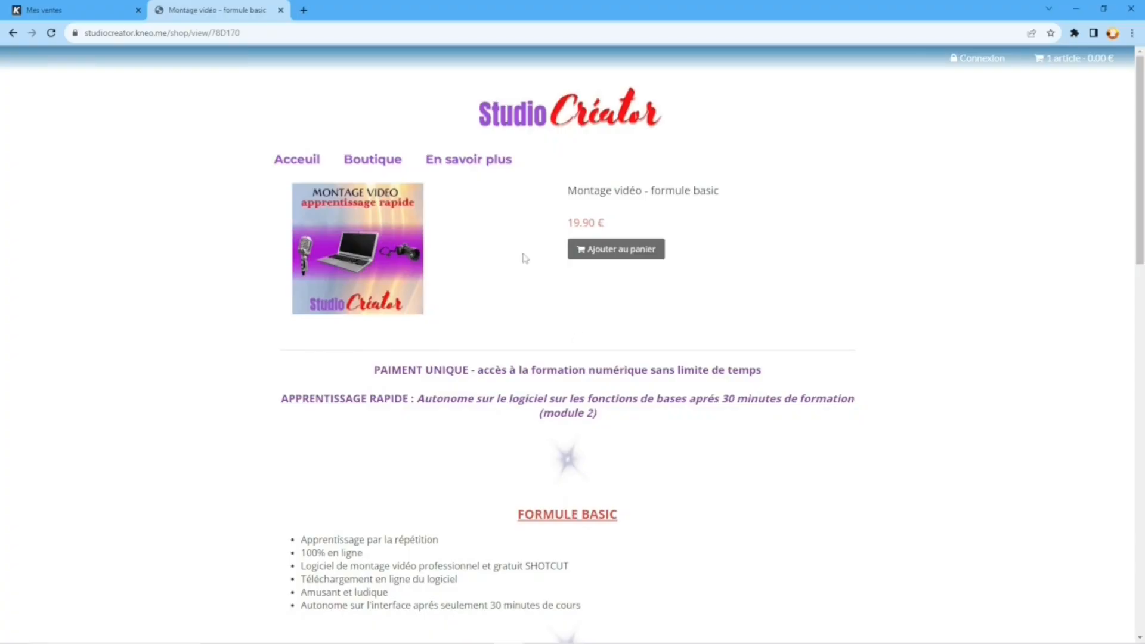
Switch to the browser and review the "Montage vidéo - formule basic" product page's description, detailed contents and module list
scroll(376, 245, down, 1)
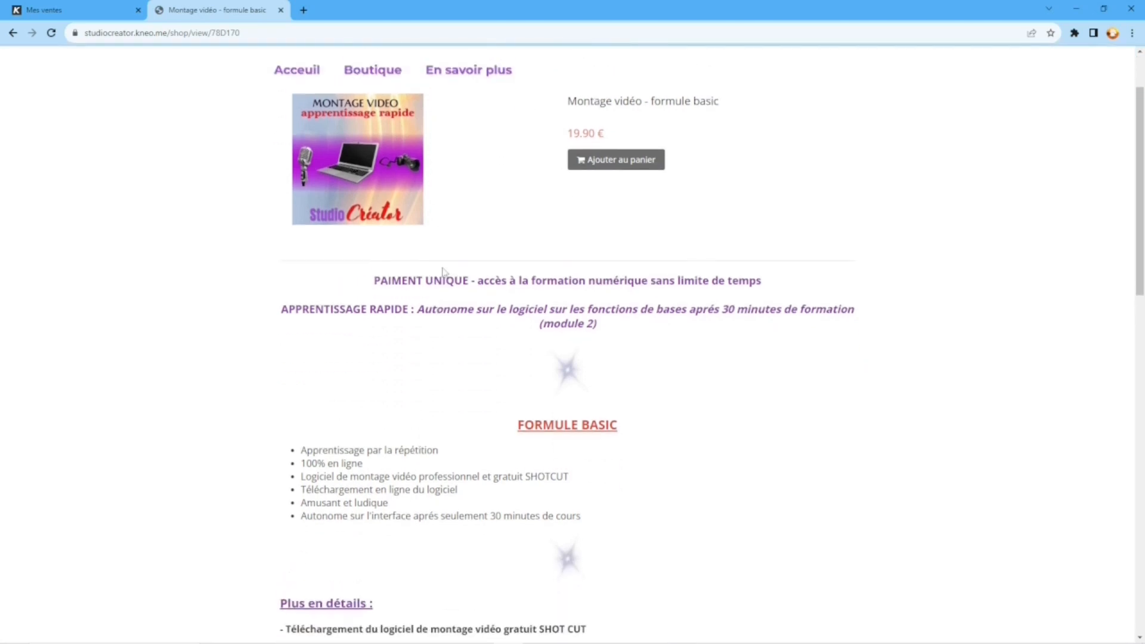
scroll(437, 387, down, 1)
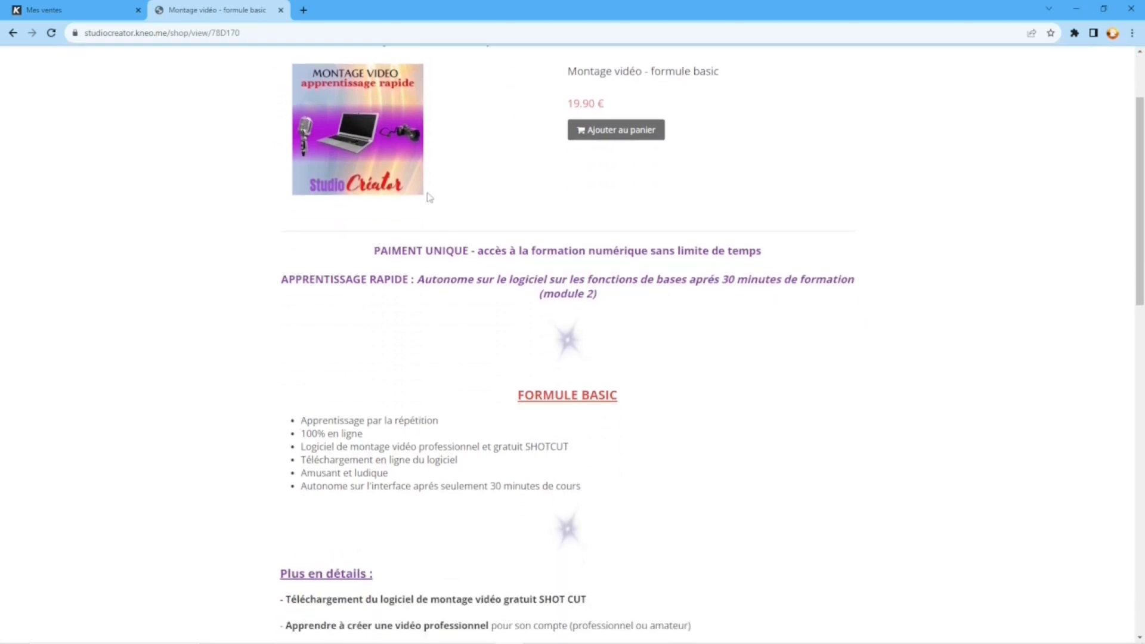
scroll(501, 294, down, 8)
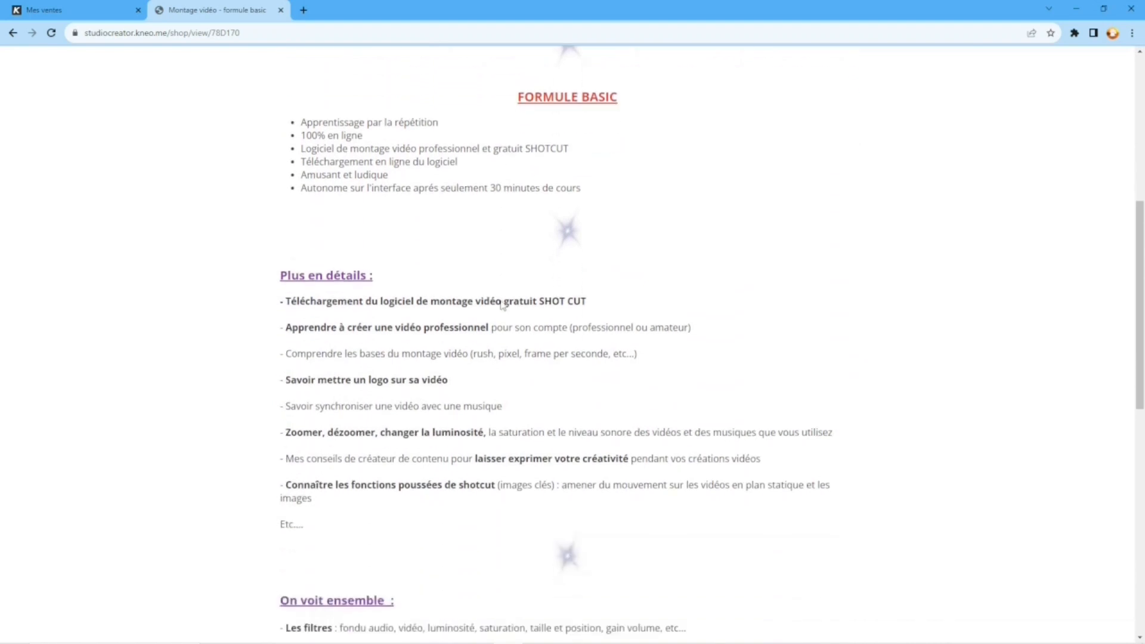
scroll(501, 303, down, 7)
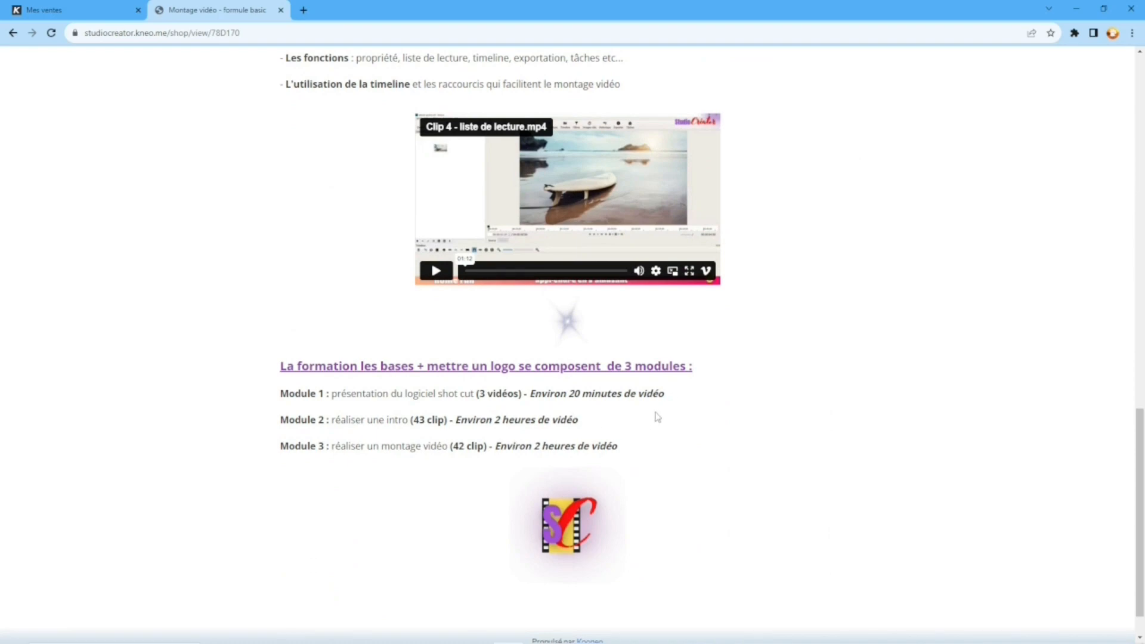
scroll(769, 405, up, 6)
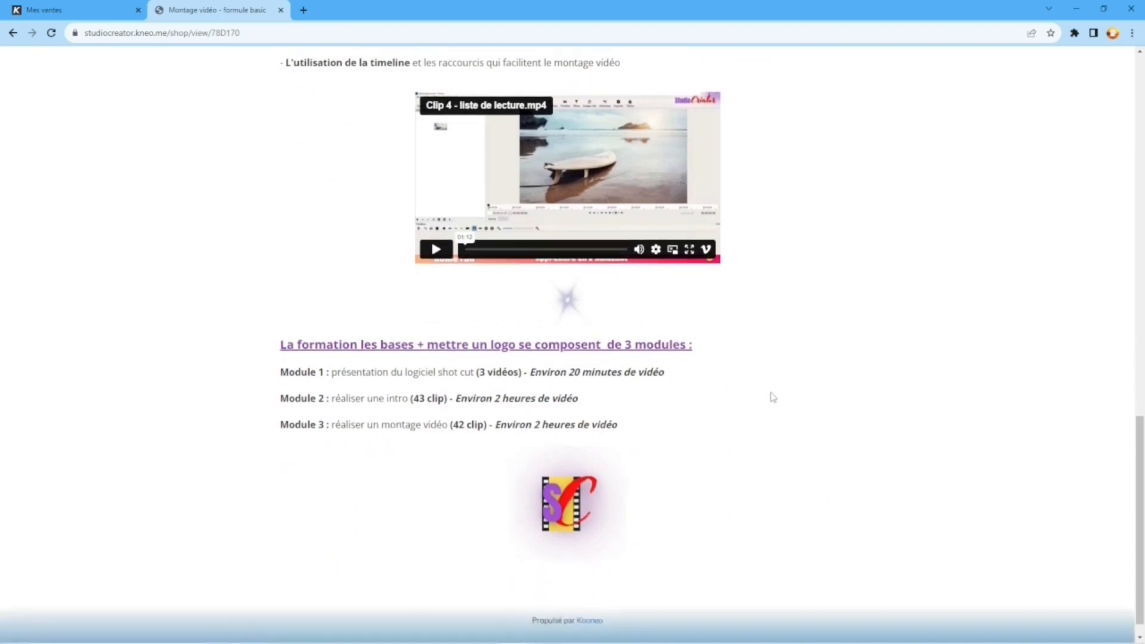
scroll(770, 394, down, 4)
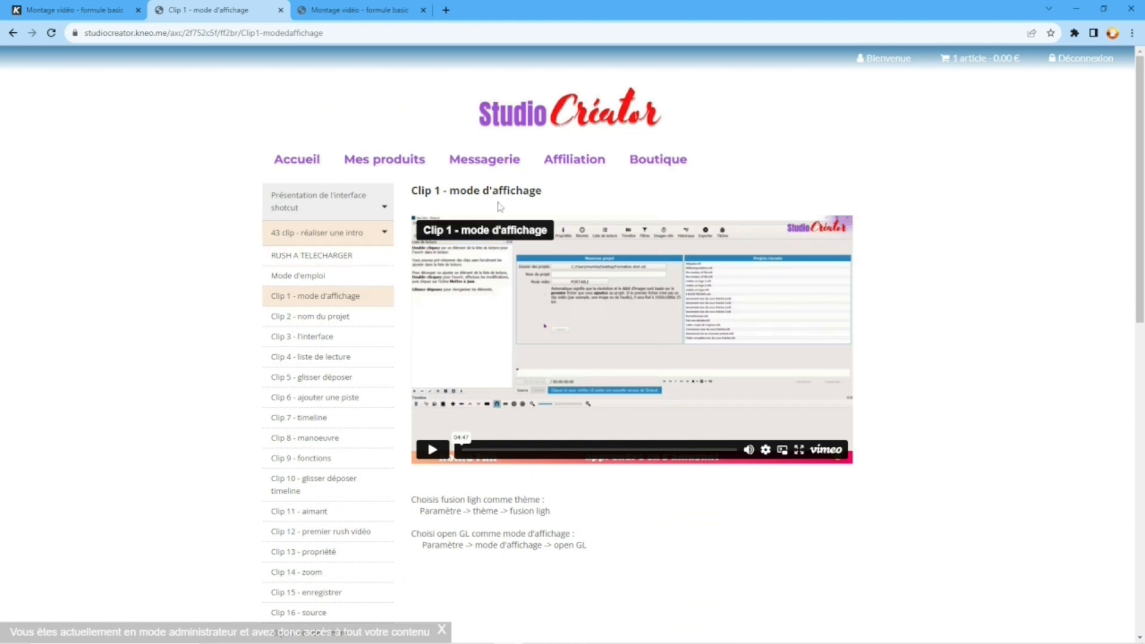
Look through the lesson list of the "43 clip - réaliser une intro" module
scroll(353, 406, down, 1)
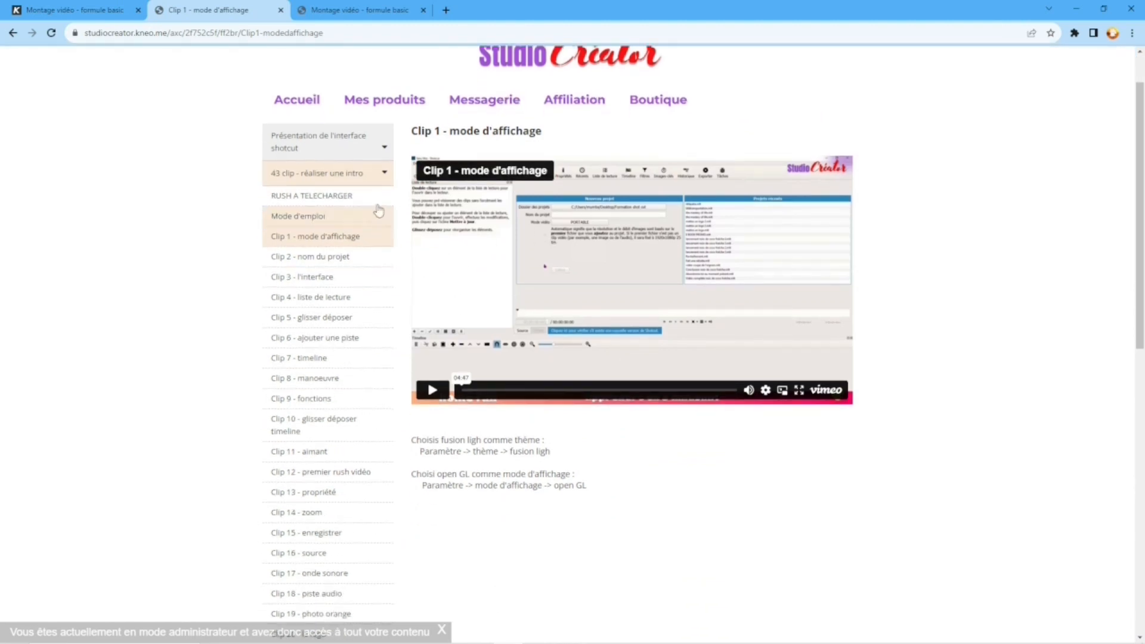
scroll(295, 199, up, 1)
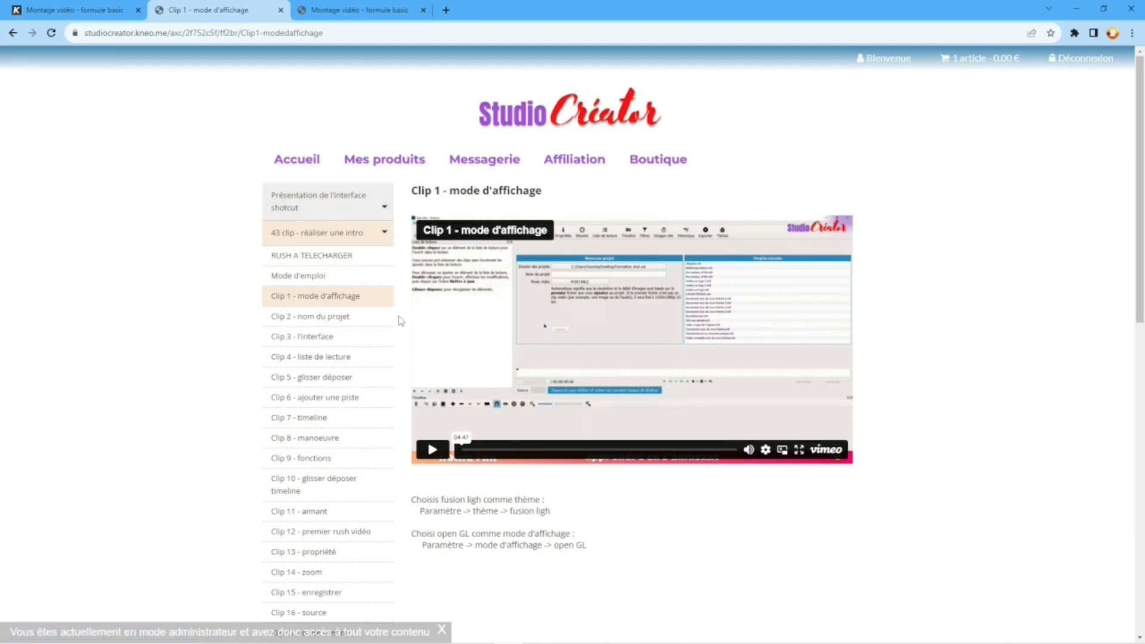
scroll(394, 317, down, 3)
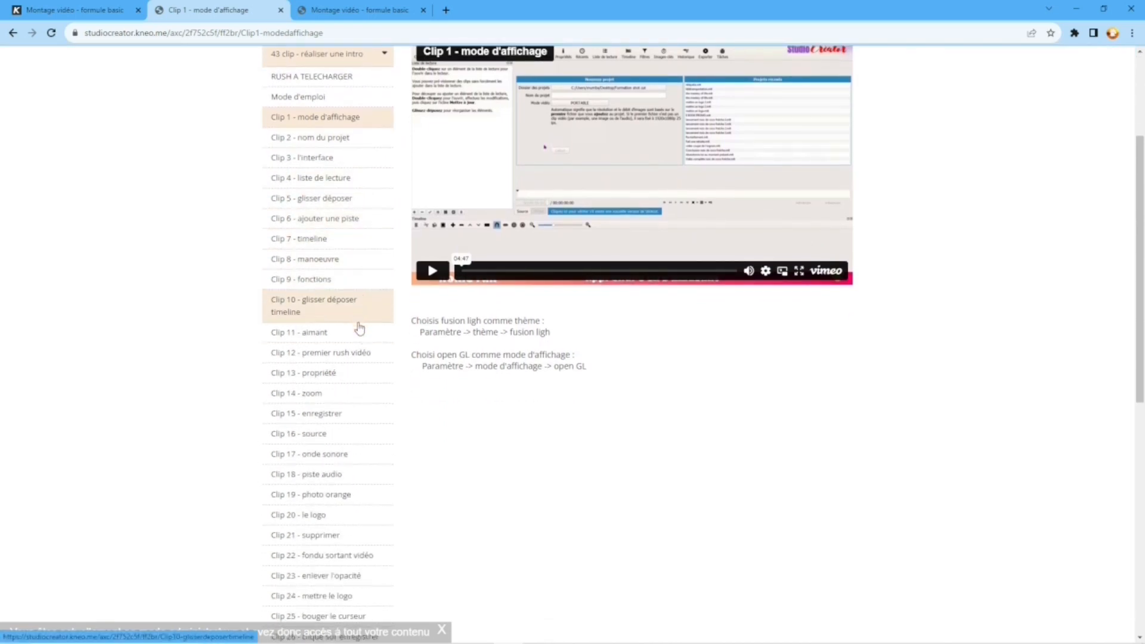
scroll(359, 328, down, 4)
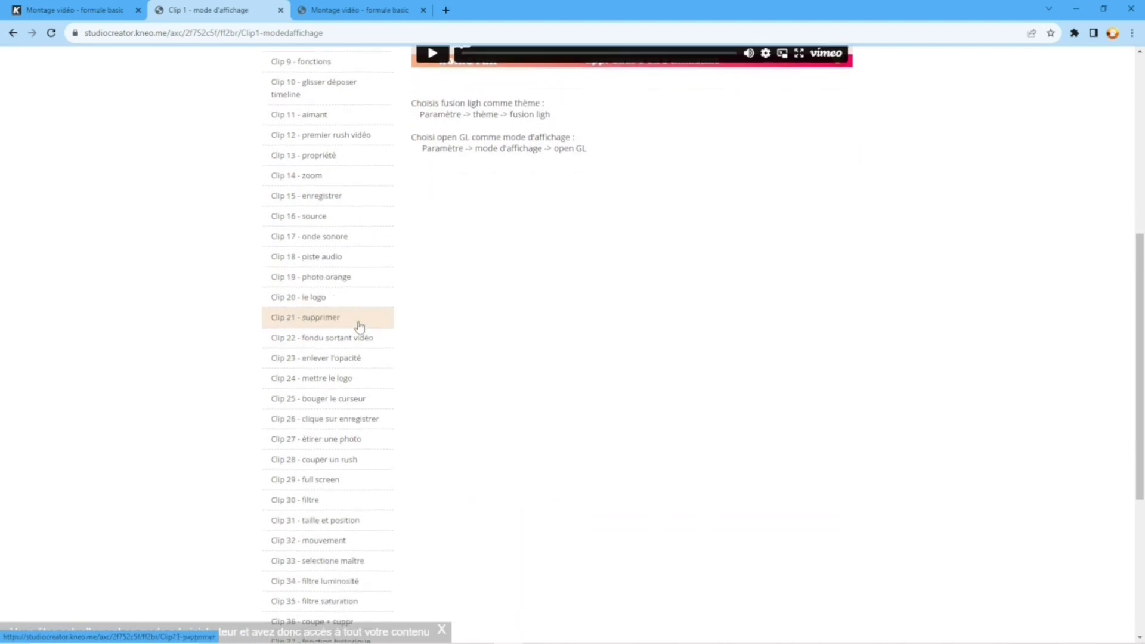
scroll(359, 327, up, 7)
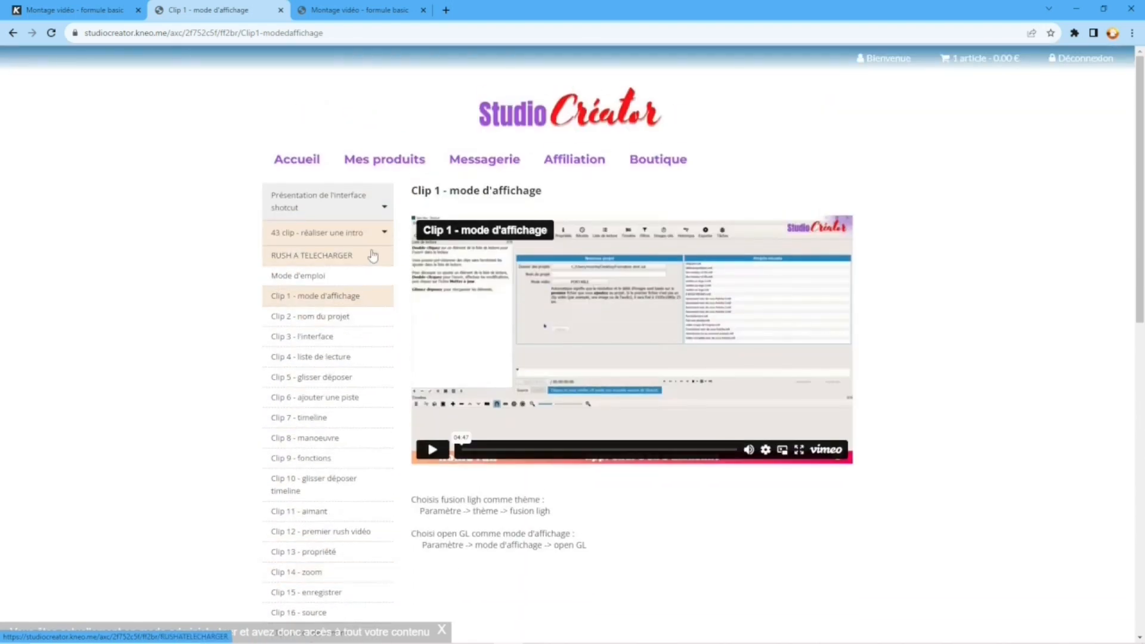
Open the RUSH A TELECHARGER lesson and look over its attached files and the remaining lesson list
click(373, 255)
scroll(666, 448, down, 1)
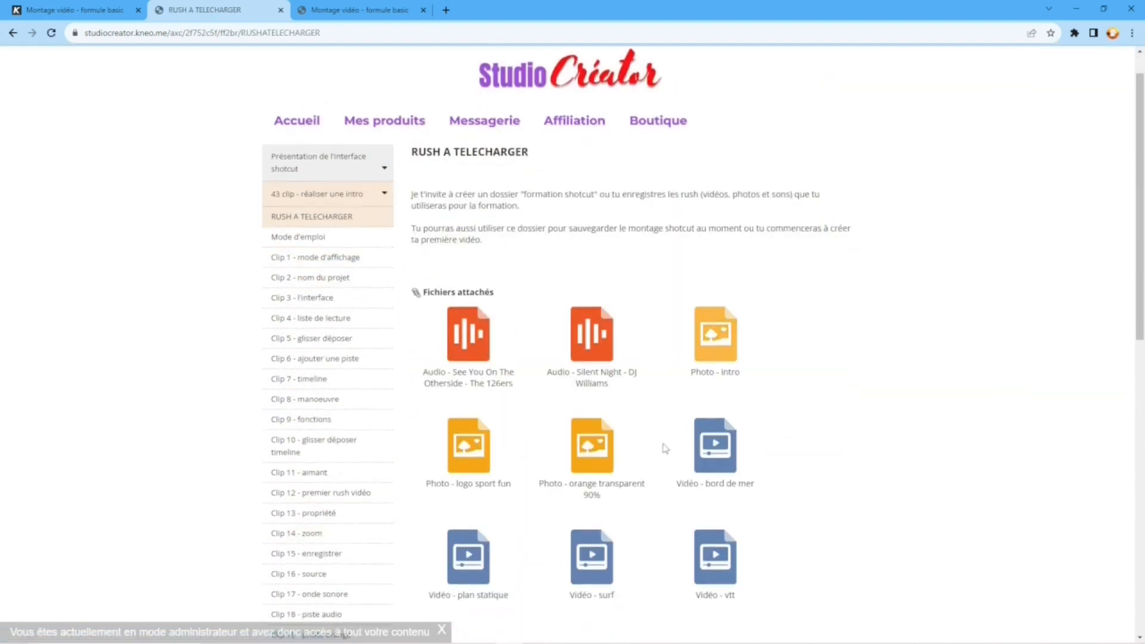
scroll(332, 404, down, 7)
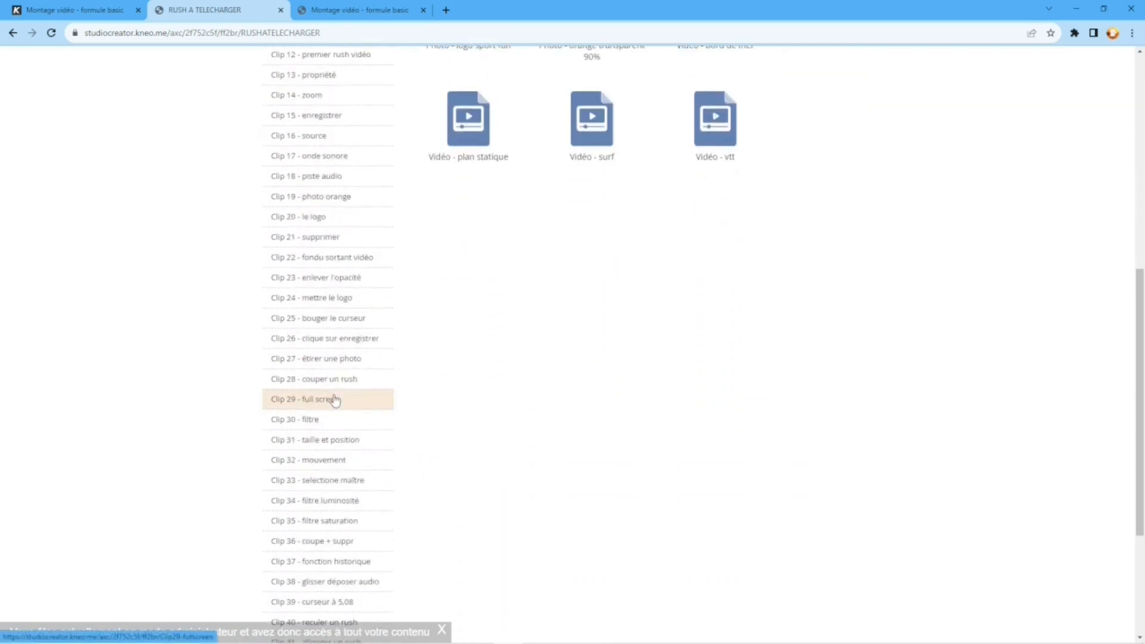
scroll(334, 400, down, 4)
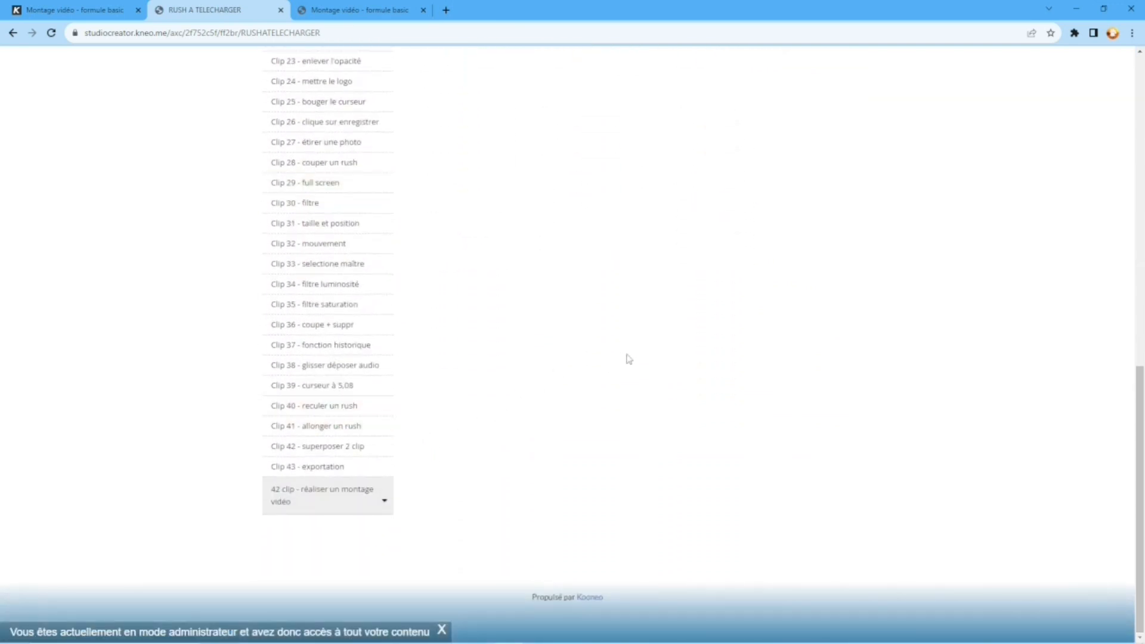